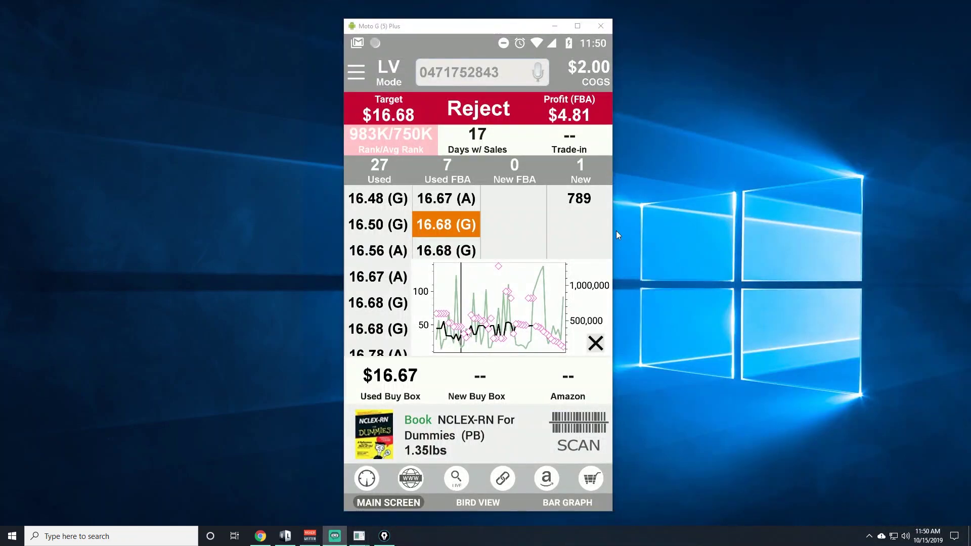
# Step: Open ASellerTool's main menu from the hamburger icon on the scan screen
pyautogui.click(356, 76)
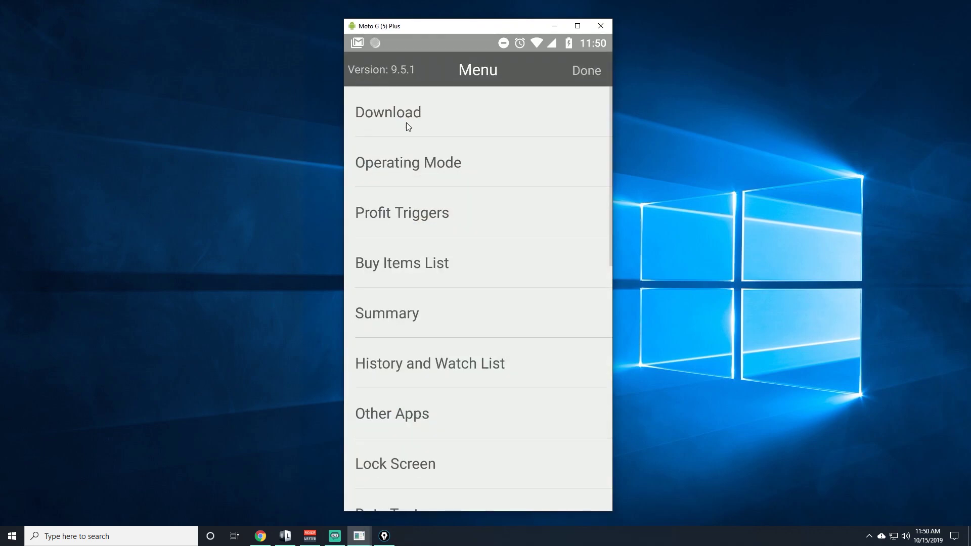
# Step: Open Profit Triggers and preview the Software, Others and VHS trigger lists in turn
pyautogui.click(436, 215)
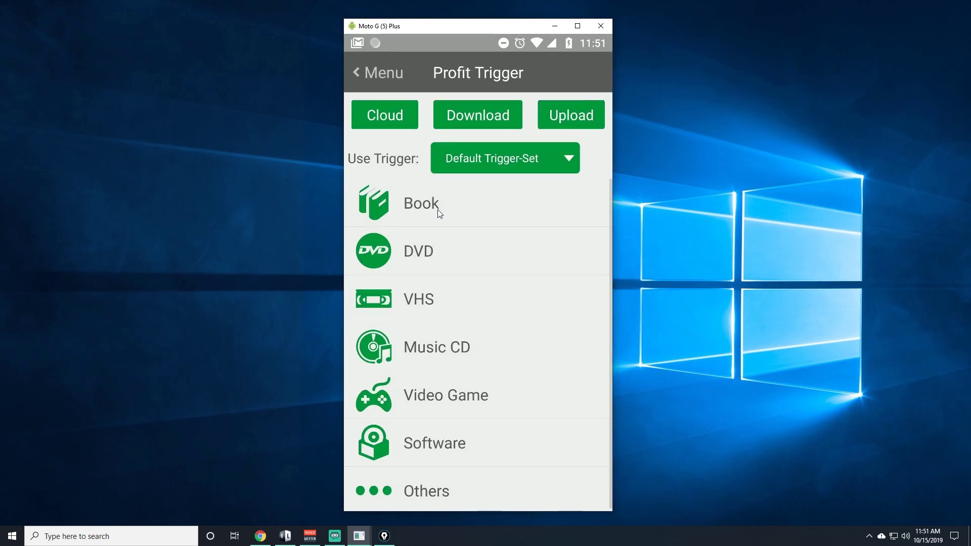
pyautogui.scroll(-1, 447, 243)
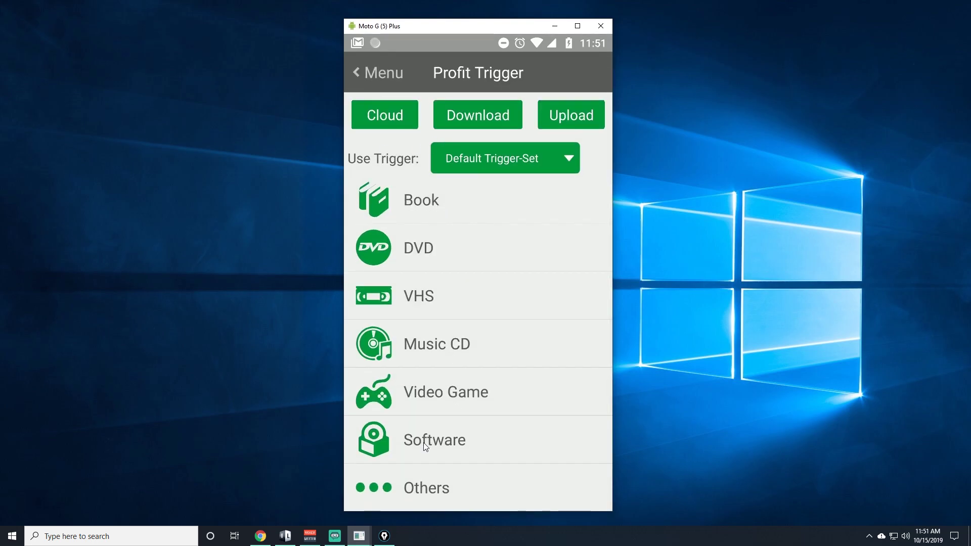
pyautogui.click(435, 438)
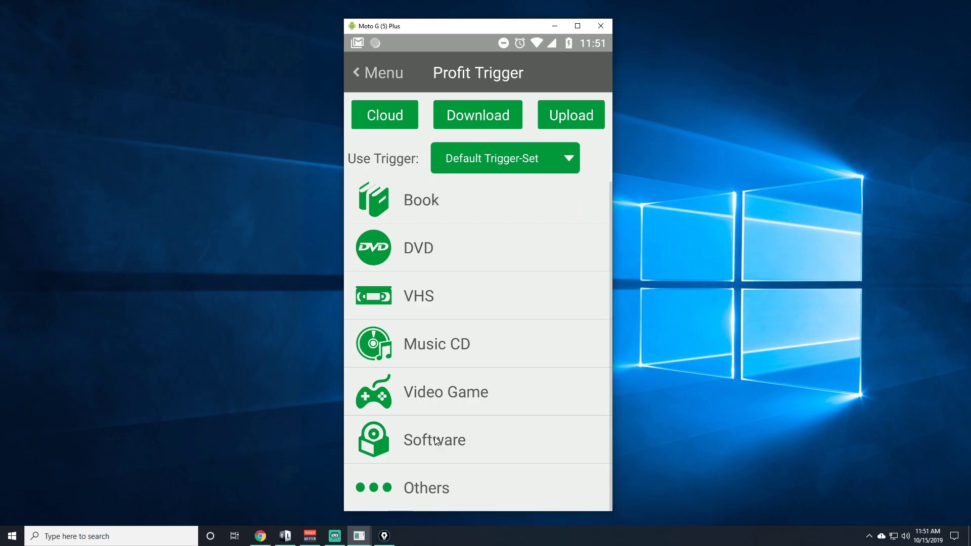
pyautogui.click(365, 116)
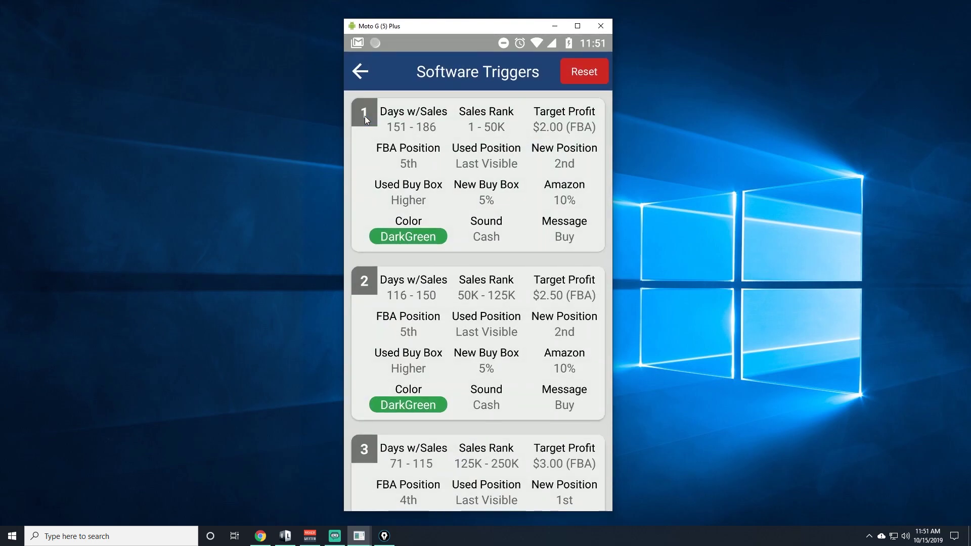
pyautogui.click(360, 71)
pyautogui.click(447, 490)
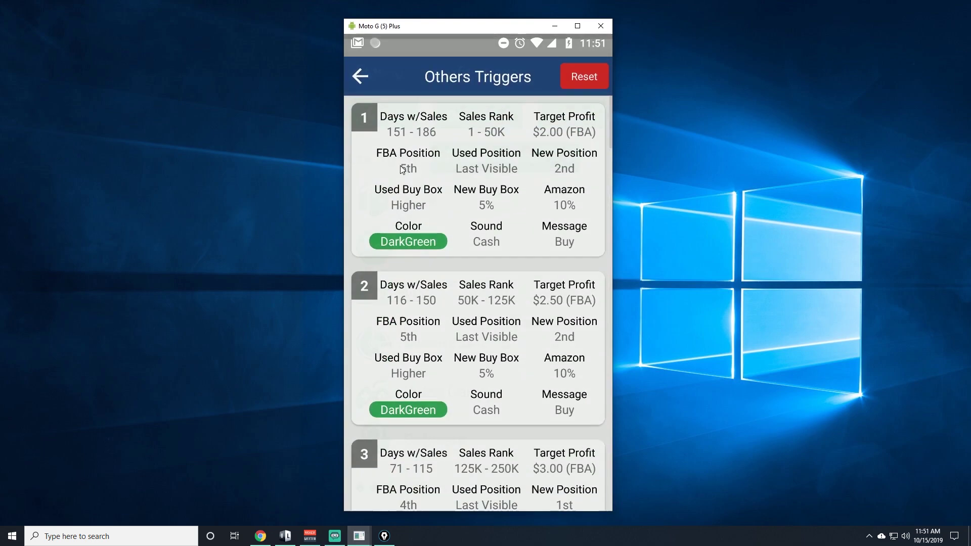
pyautogui.click(360, 70)
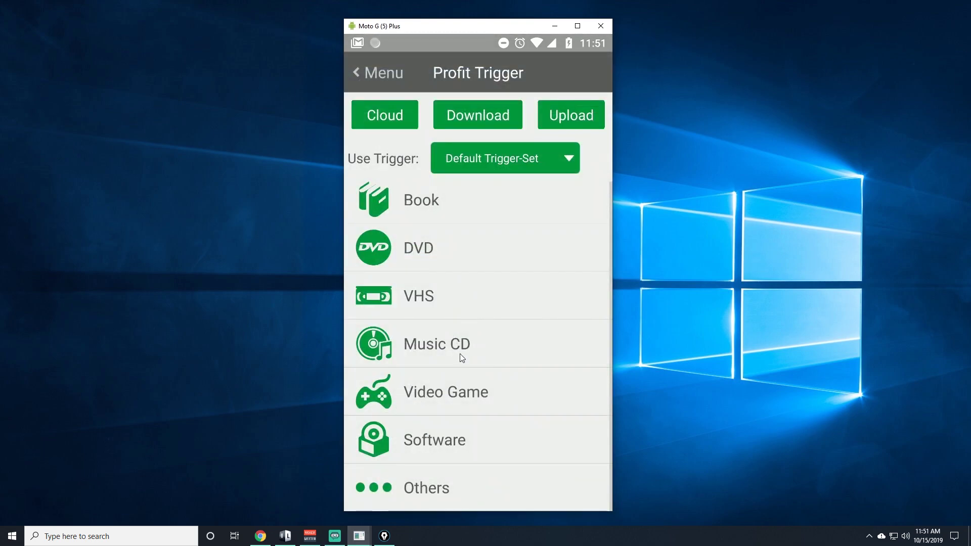
pyautogui.click(455, 305)
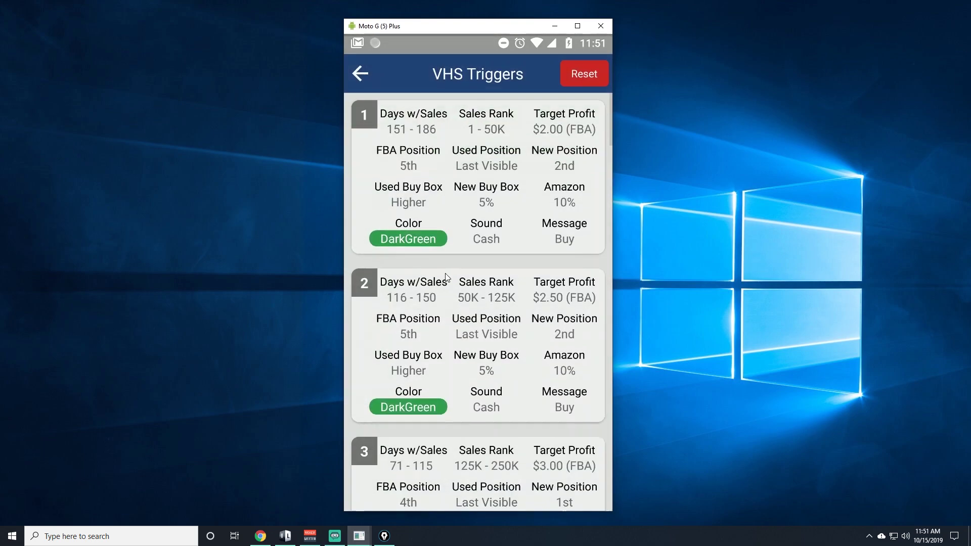
pyautogui.click(358, 74)
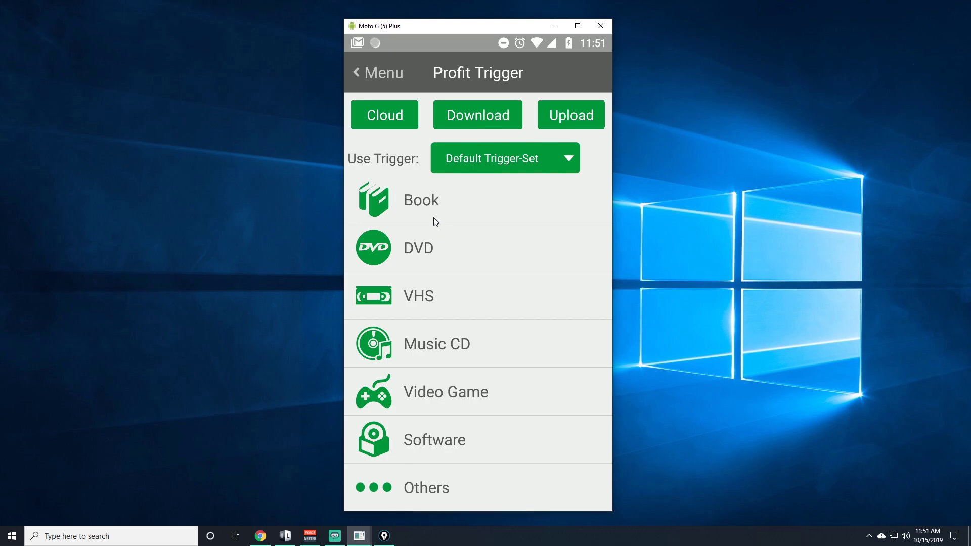
# Step: Open Book Trigger 1 for editing and review its 1–500K sales rank and offer settings
pyautogui.click(438, 205)
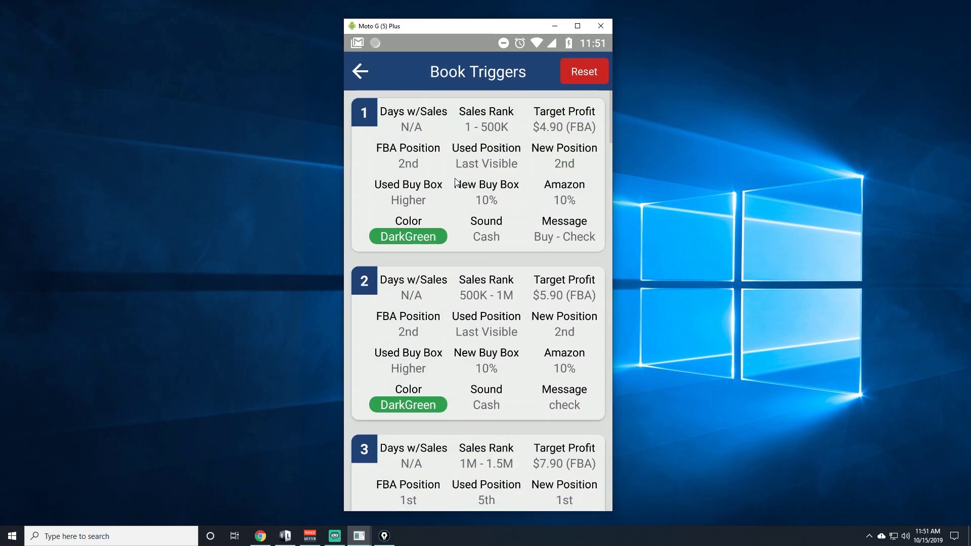
pyautogui.click(445, 156)
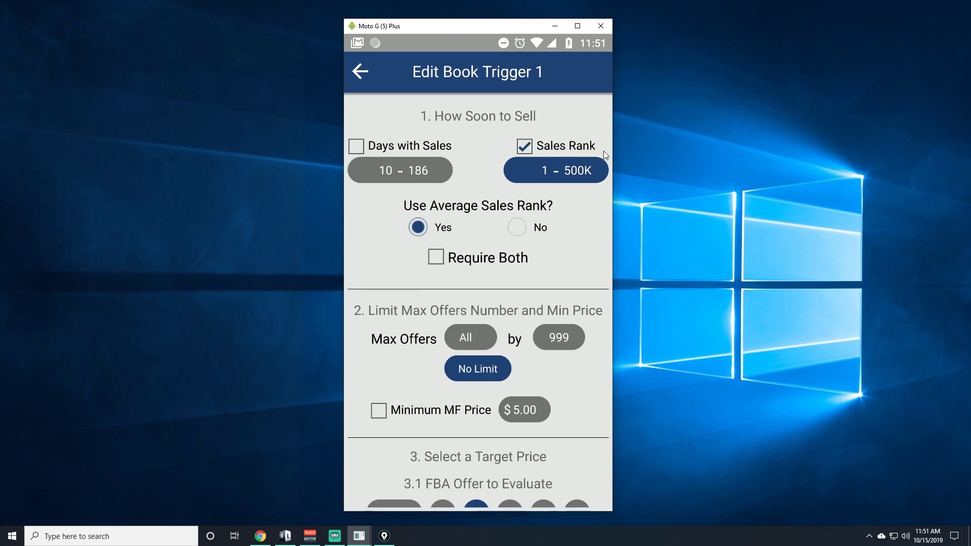
pyautogui.scroll(-1, 572, 184)
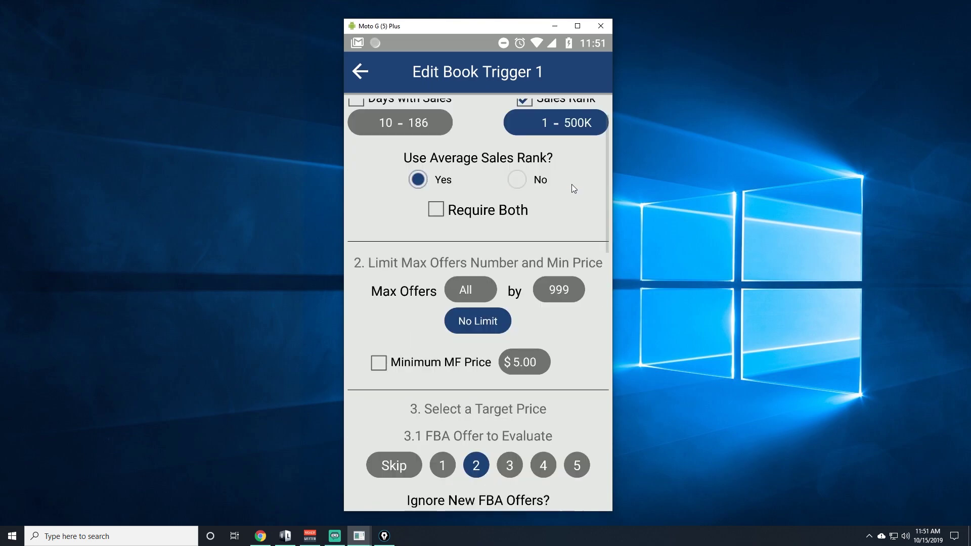
pyautogui.scroll(1, 402, 171)
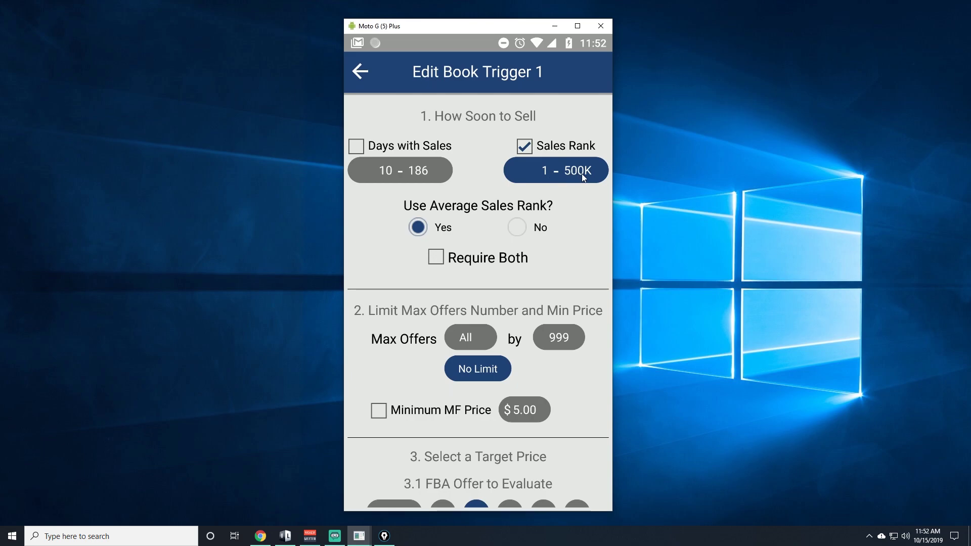
pyautogui.scroll(-1, 565, 206)
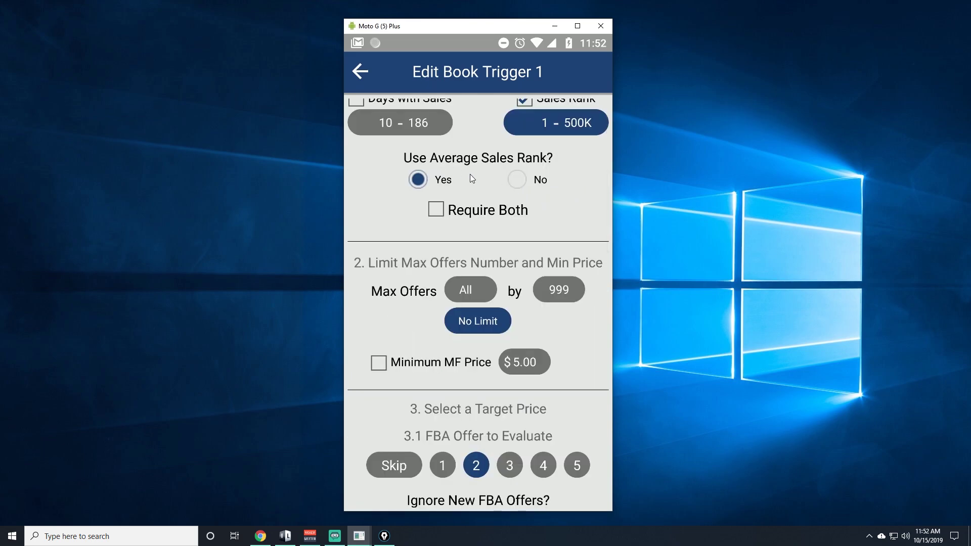
pyautogui.scroll(-2, 470, 183)
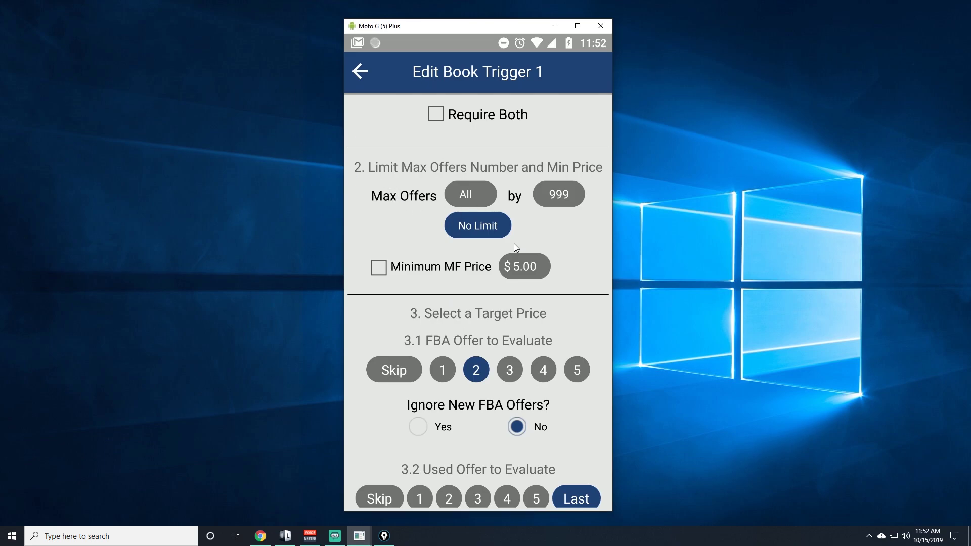
pyautogui.scroll(-5, 530, 249)
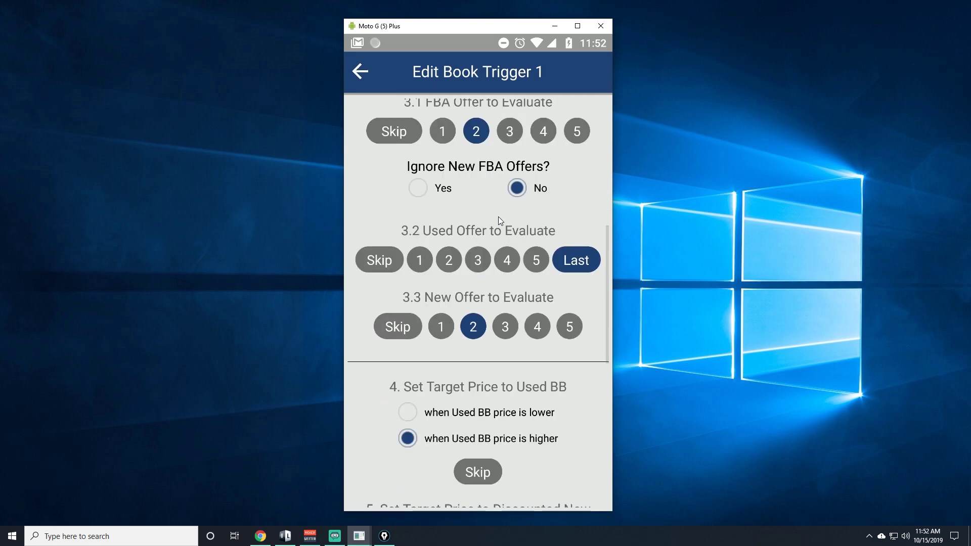
pyautogui.scroll(1, 499, 217)
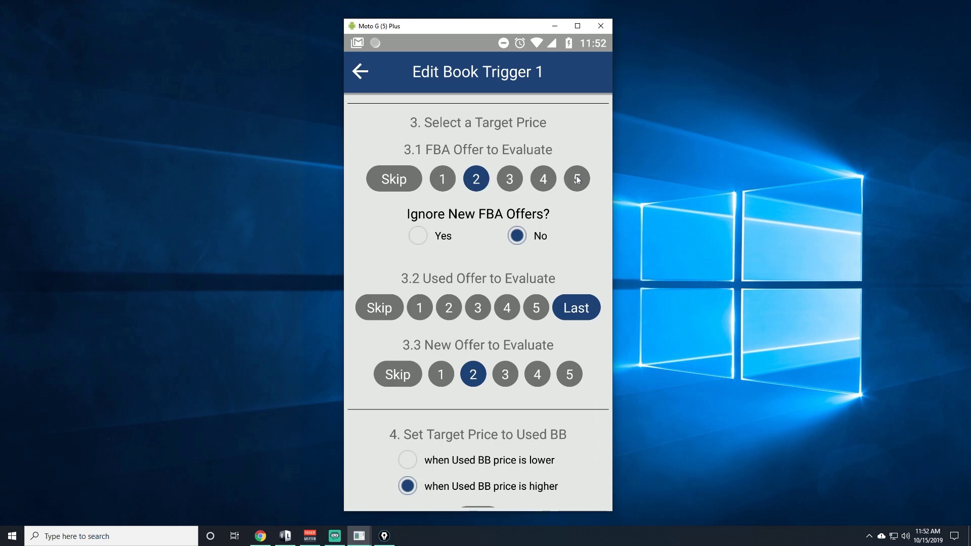
pyautogui.scroll(-1, 524, 215)
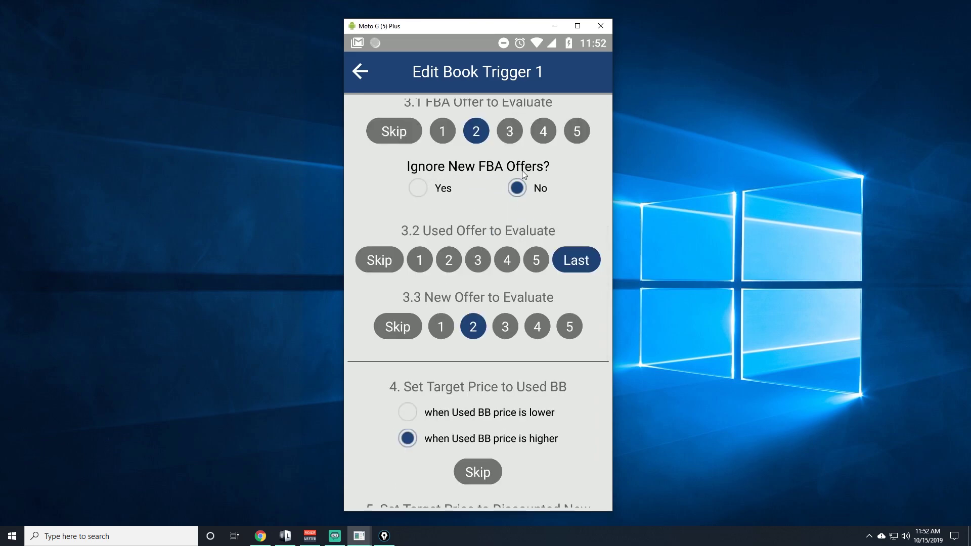
pyautogui.scroll(-2, 522, 187)
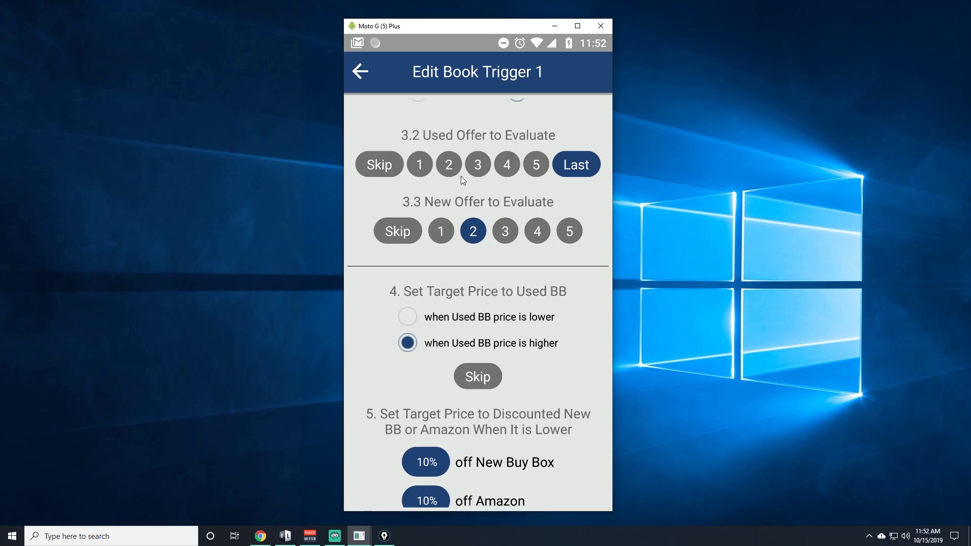
pyautogui.scroll(2, 462, 177)
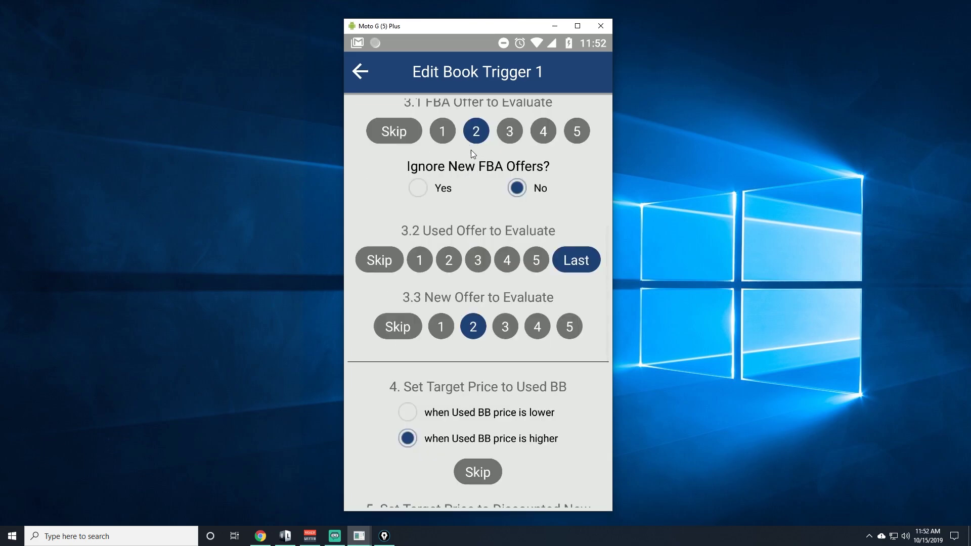
pyautogui.scroll(-1, 493, 186)
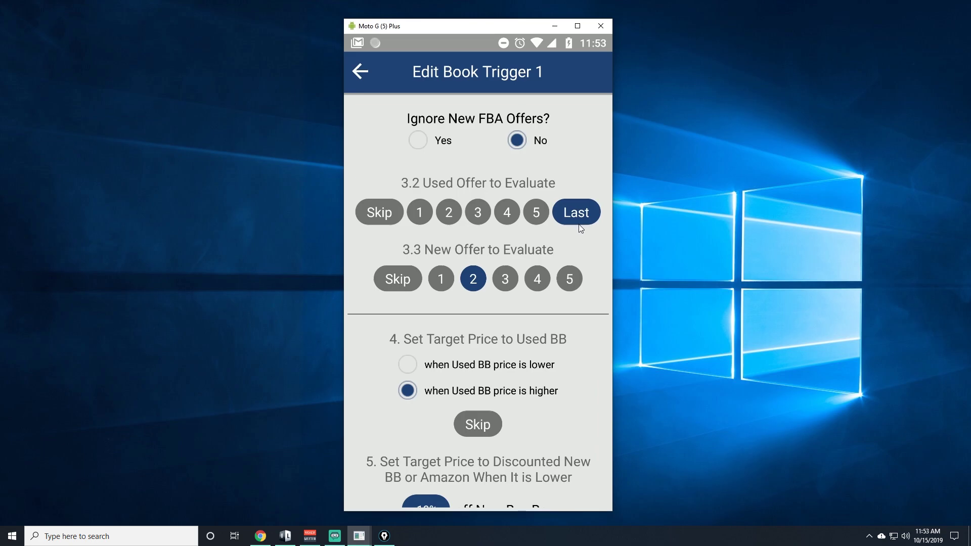
pyautogui.scroll(-2, 579, 223)
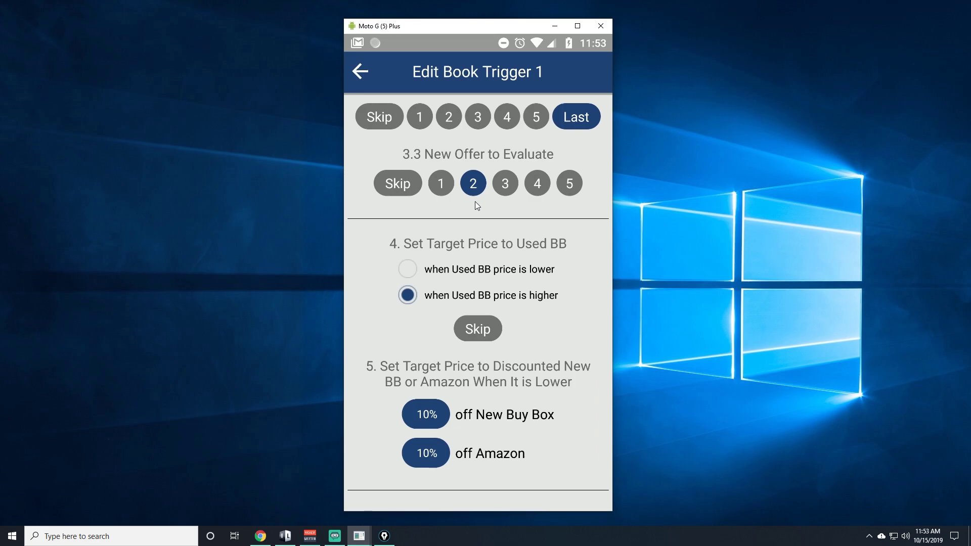
pyautogui.scroll(-1, 475, 201)
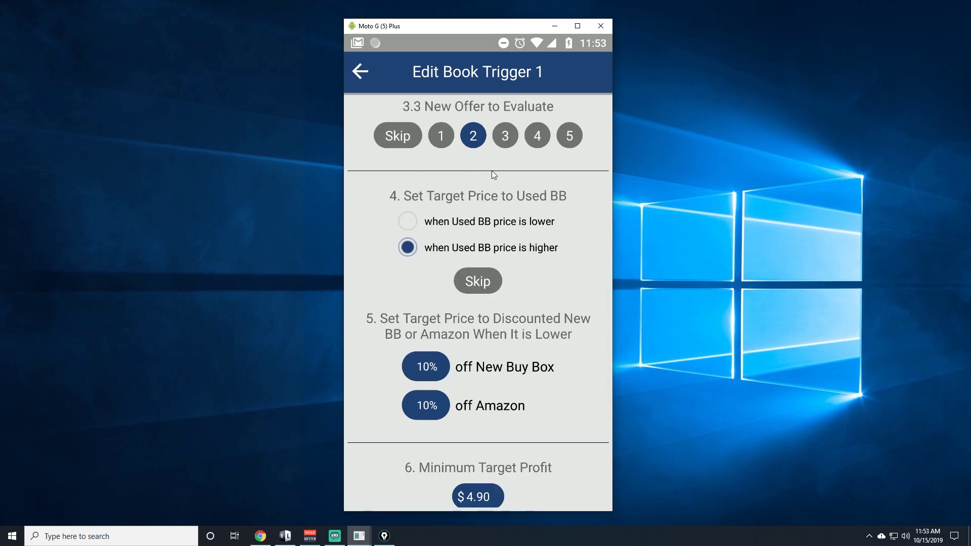
pyautogui.scroll(-1, 494, 175)
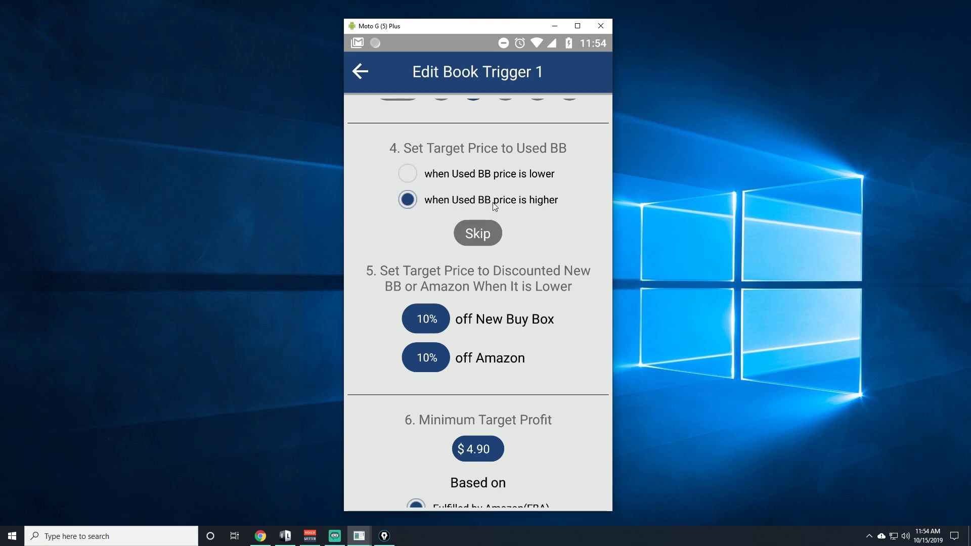
pyautogui.scroll(-1, 480, 202)
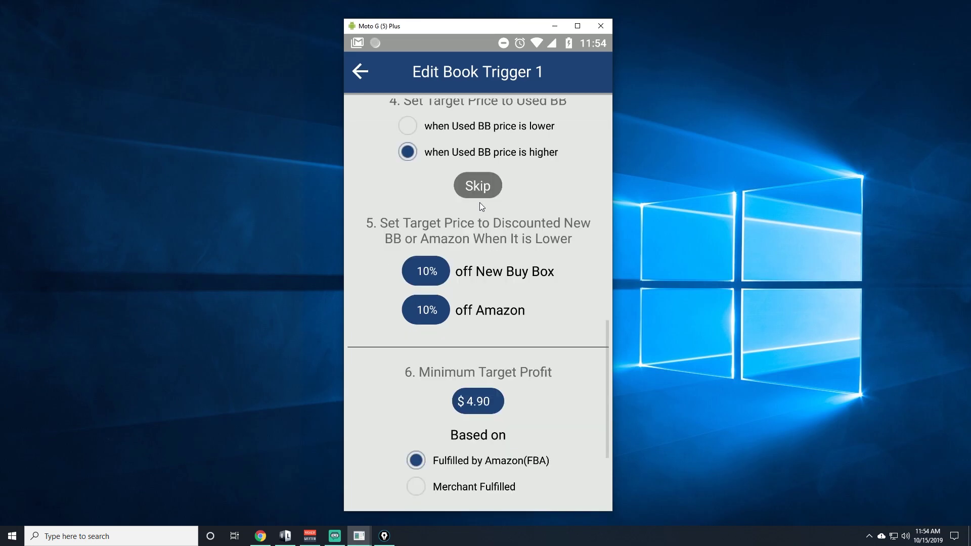
pyautogui.scroll(-1, 479, 202)
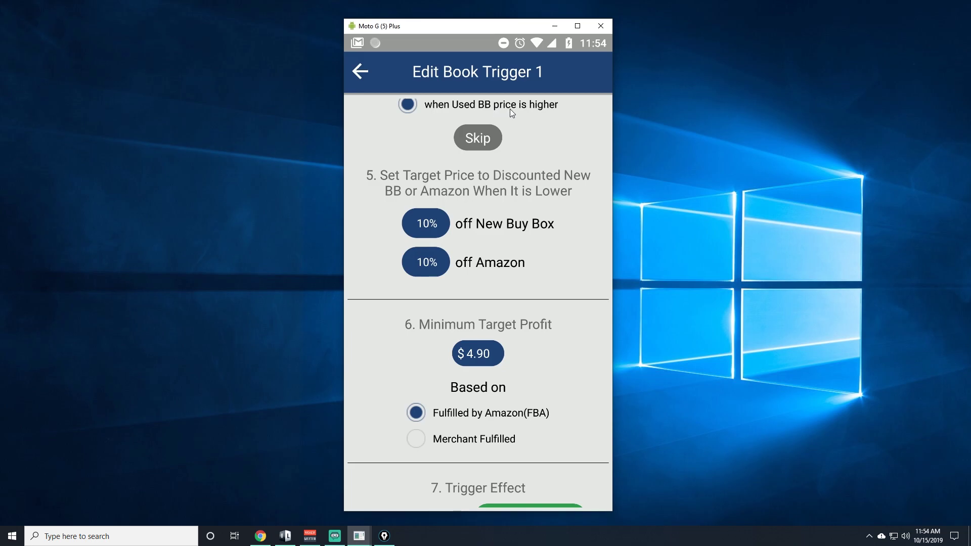
pyautogui.scroll(-1, 424, 177)
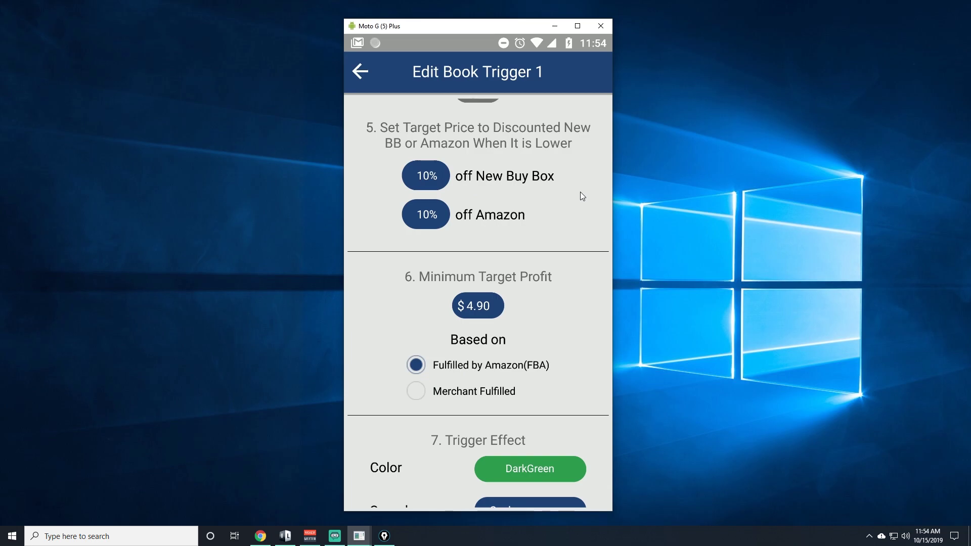
pyautogui.scroll(-1, 548, 200)
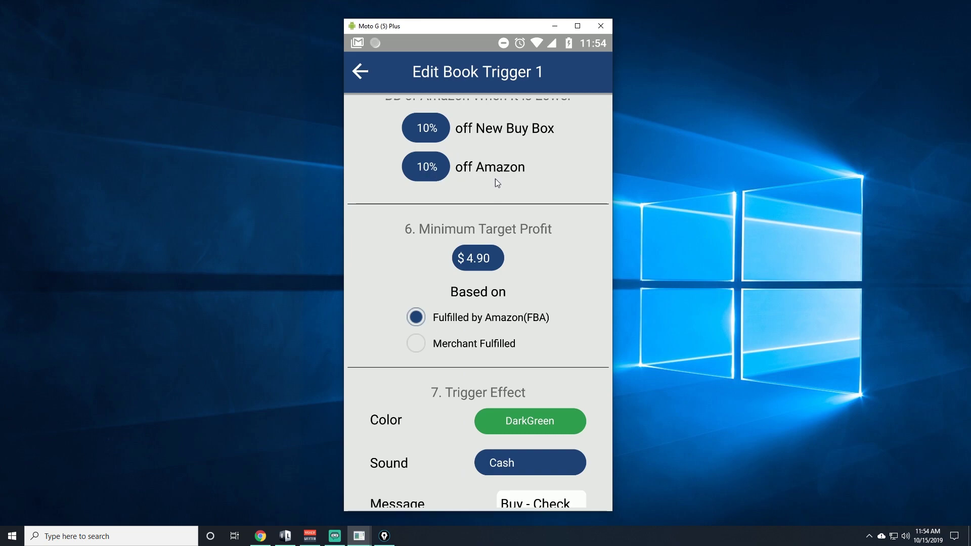
pyautogui.scroll(-1, 495, 182)
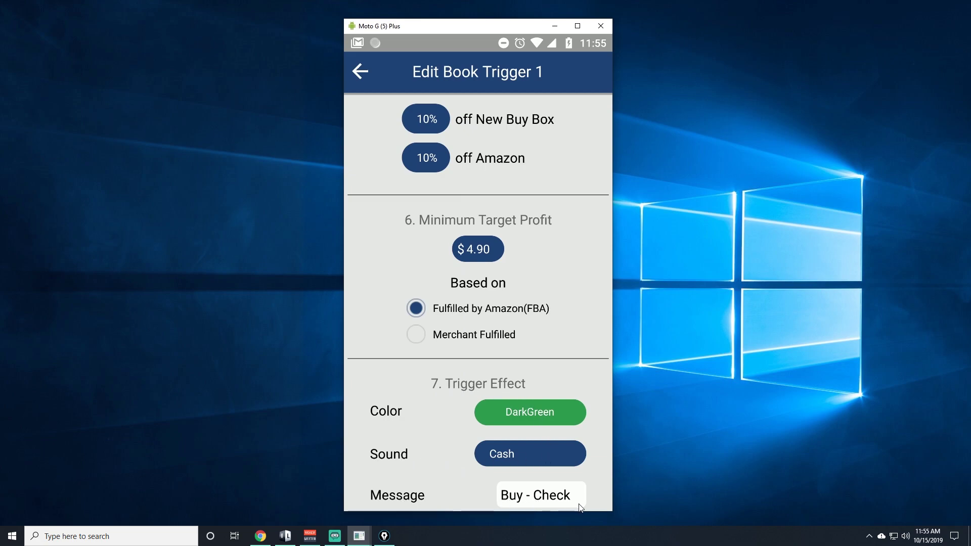
# Step: Return to Book Triggers and review triggers 1–8, up to $49.0 FBA profit for 5M–20M rank
pyautogui.click(360, 72)
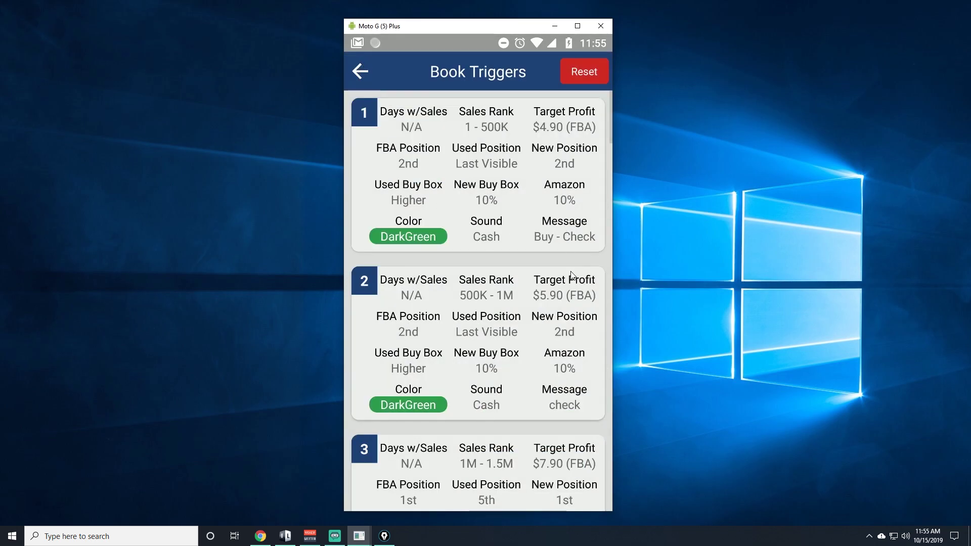
pyautogui.scroll(-1, 439, 375)
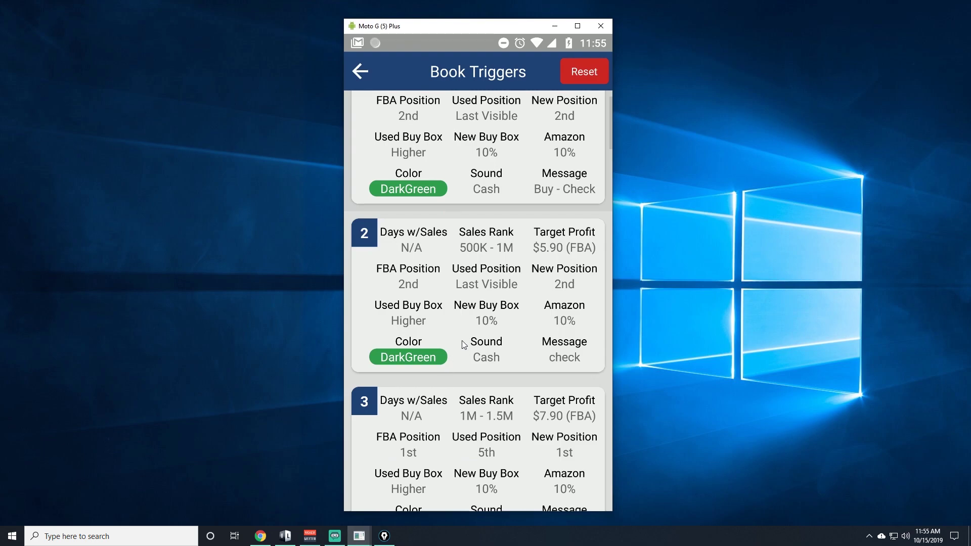
pyautogui.scroll(1, 462, 341)
pyautogui.scroll(-1, 526, 294)
pyautogui.scroll(1, 535, 284)
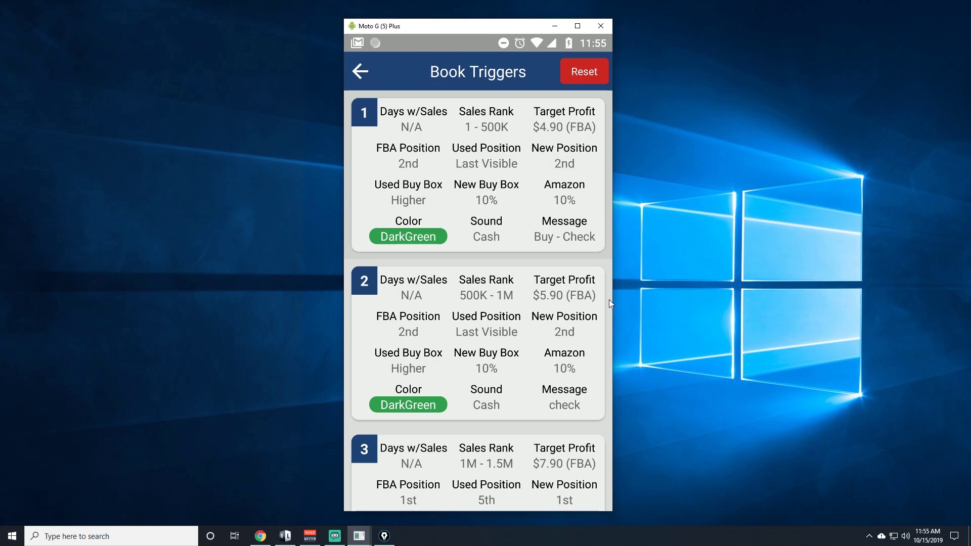
pyautogui.scroll(-2, 610, 302)
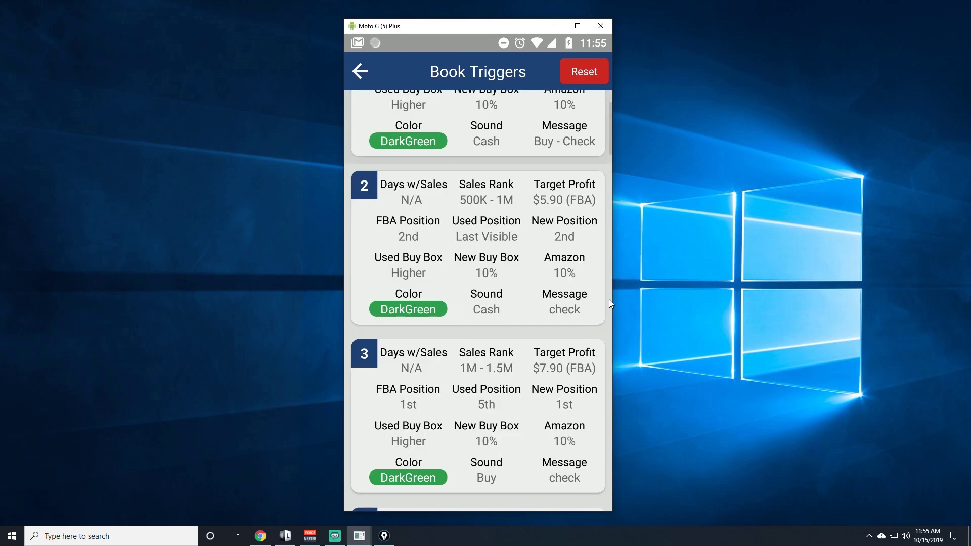
pyautogui.scroll(-1, 609, 300)
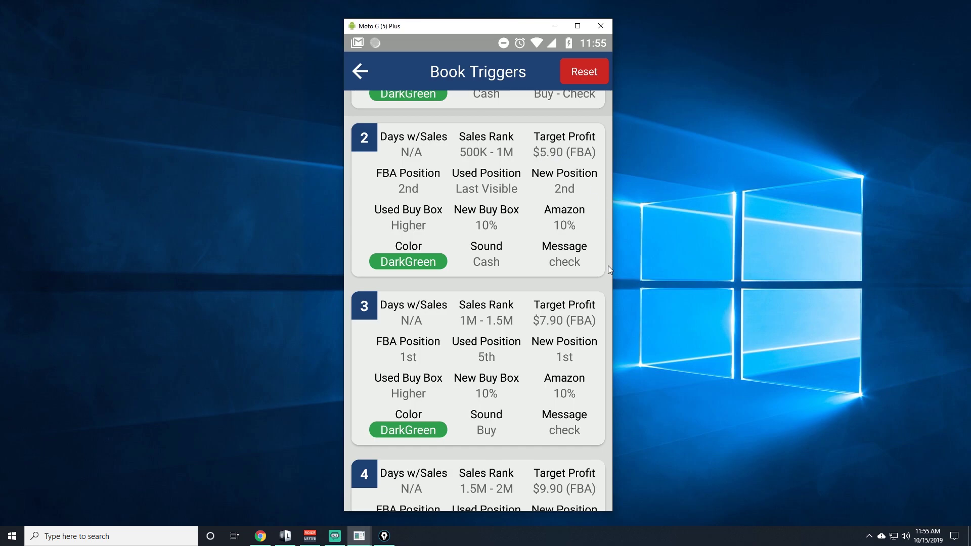
pyautogui.scroll(-3, 608, 266)
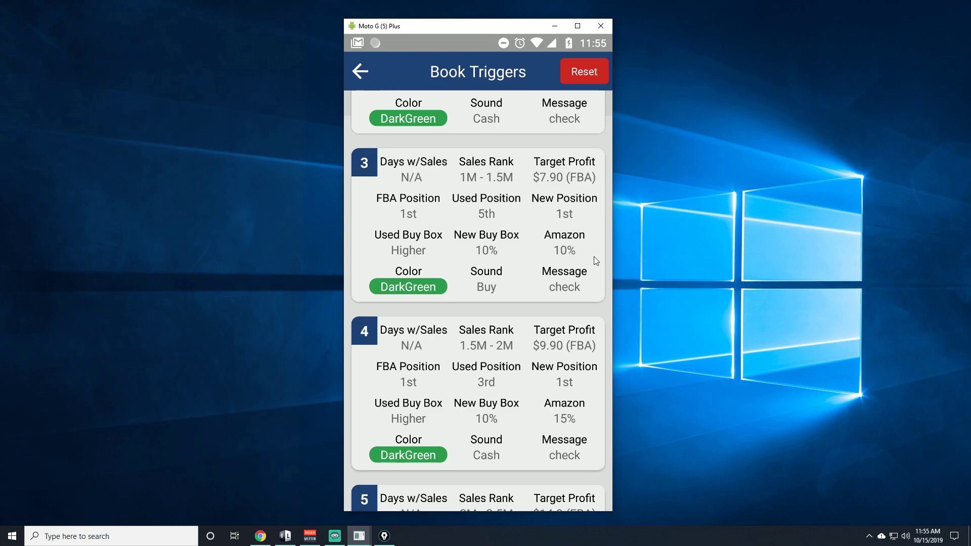
pyautogui.scroll(-3, 593, 257)
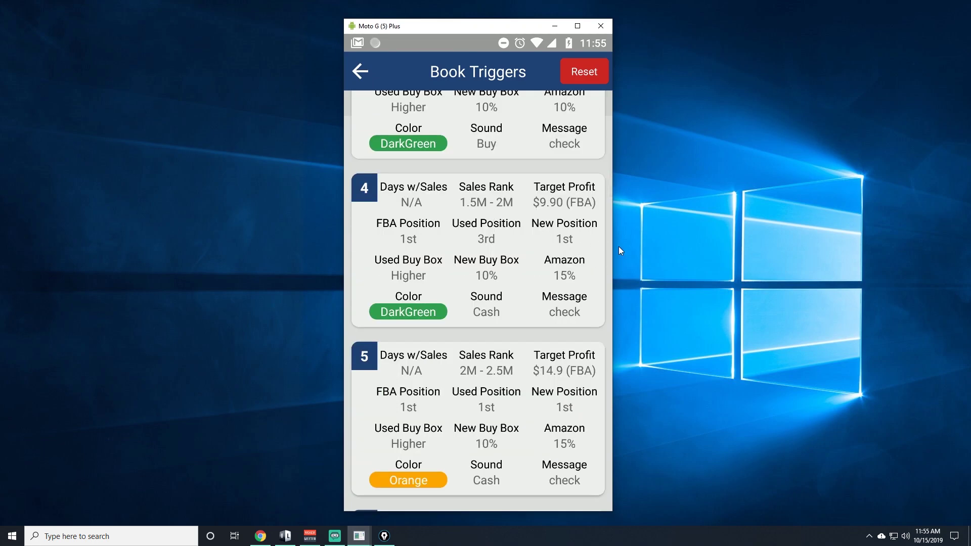
pyautogui.scroll(-5, 610, 246)
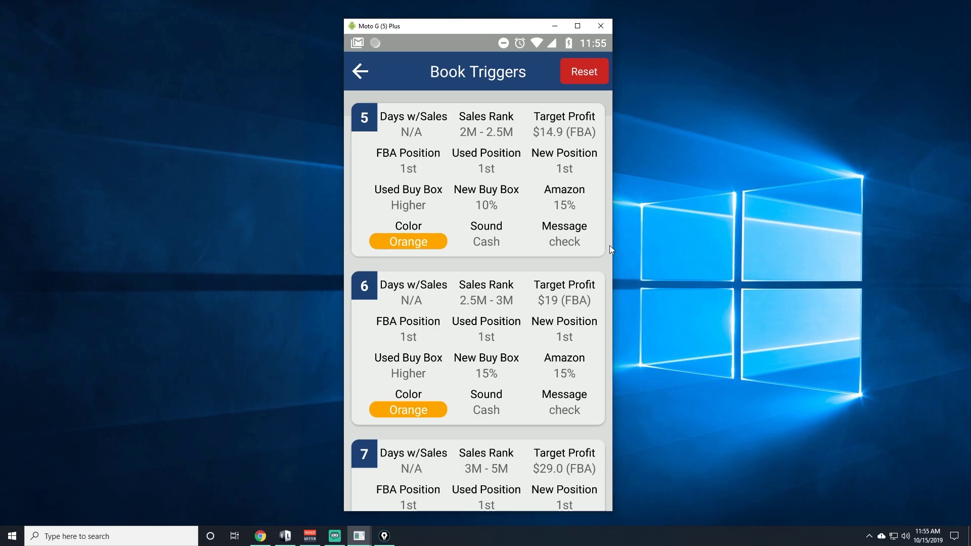
pyautogui.scroll(-3, 610, 246)
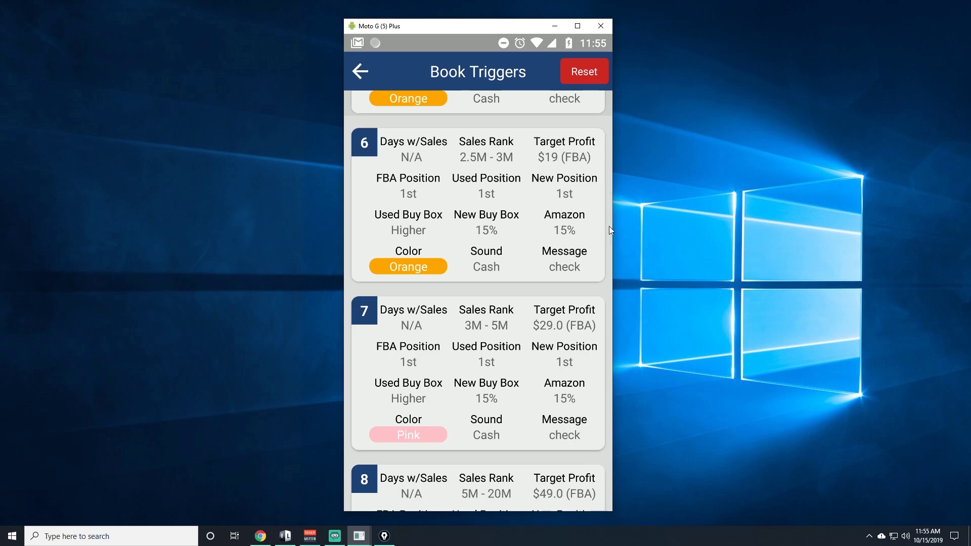
pyautogui.scroll(-4, 609, 226)
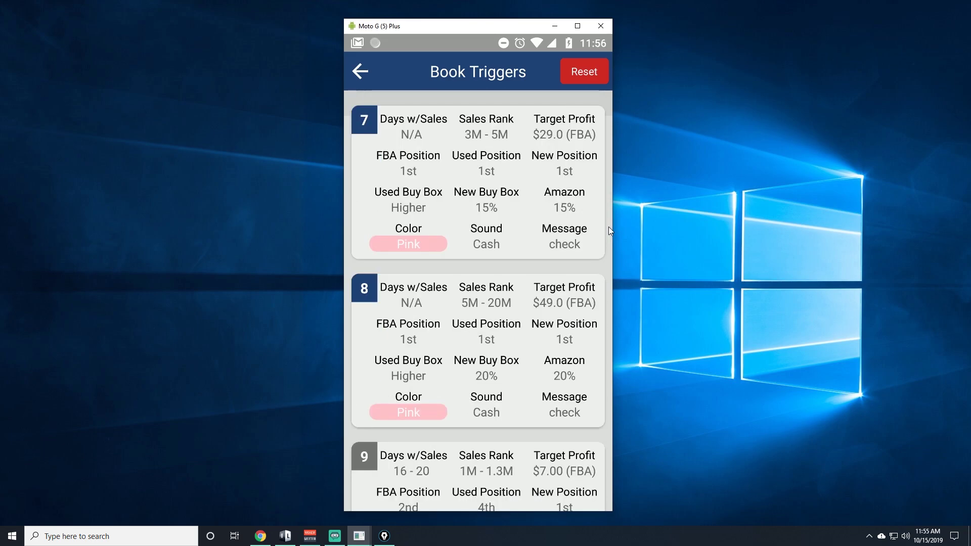
pyautogui.scroll(-3, 608, 226)
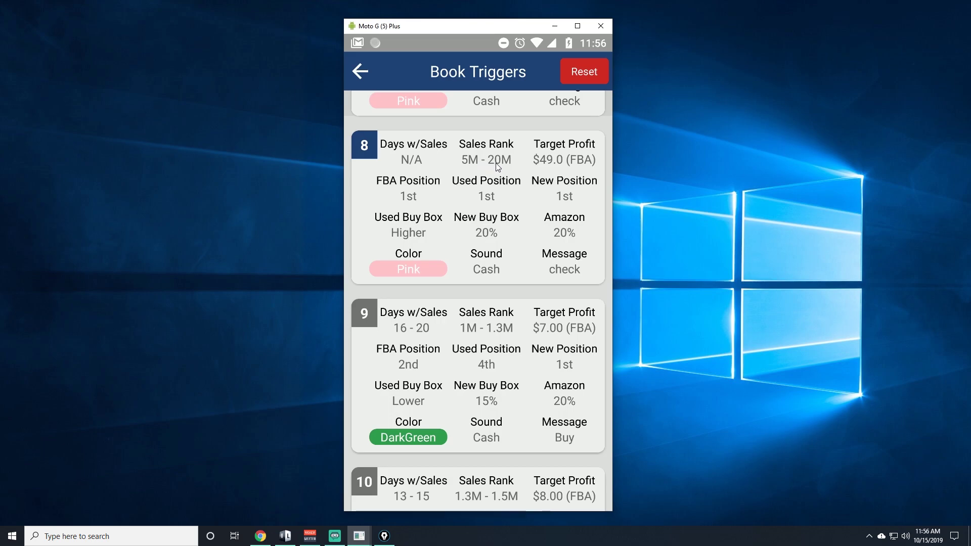
pyautogui.scroll(5, 476, 182)
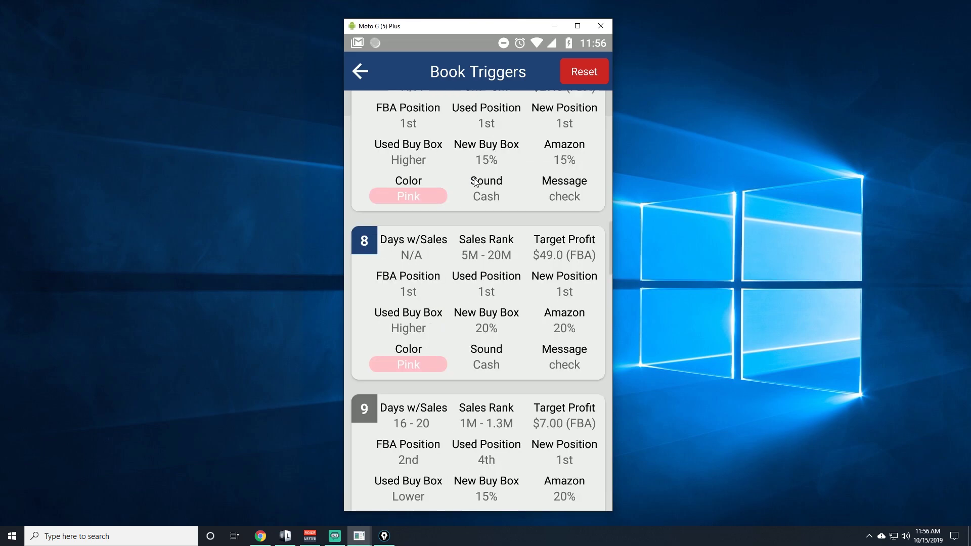
pyautogui.scroll(10, 476, 182)
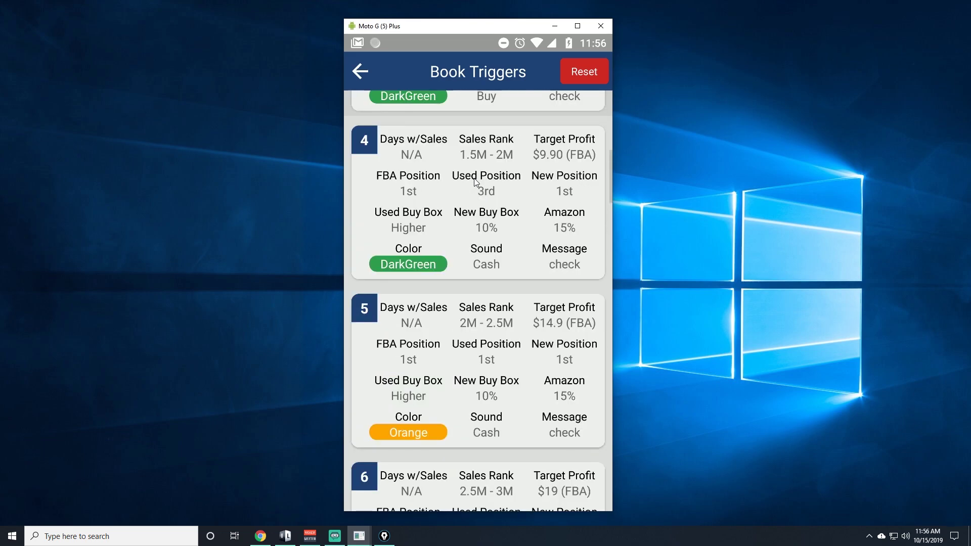
pyautogui.scroll(4, 460, 148)
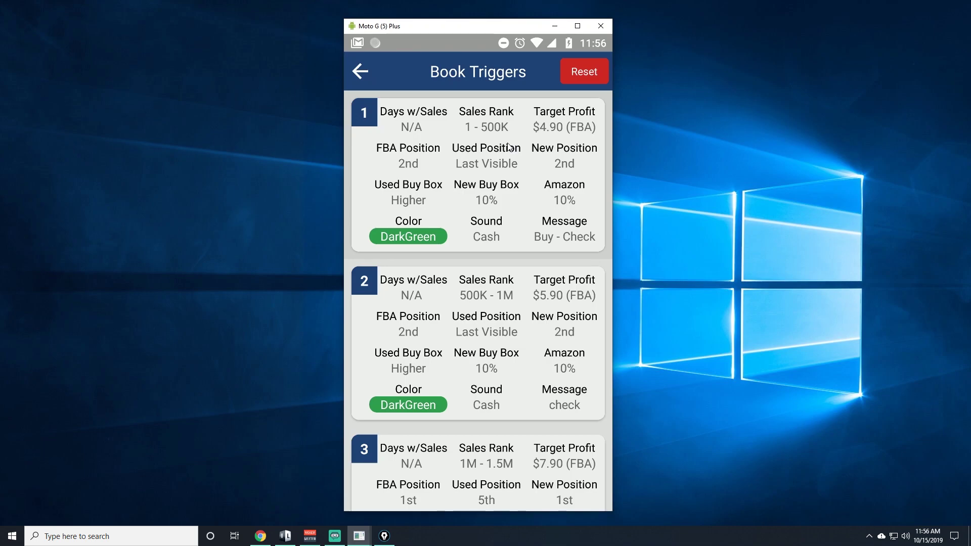
# Step: Leave the profit trigger settings and main menu to get back to the scan screen
pyautogui.rightClick(518, 123)
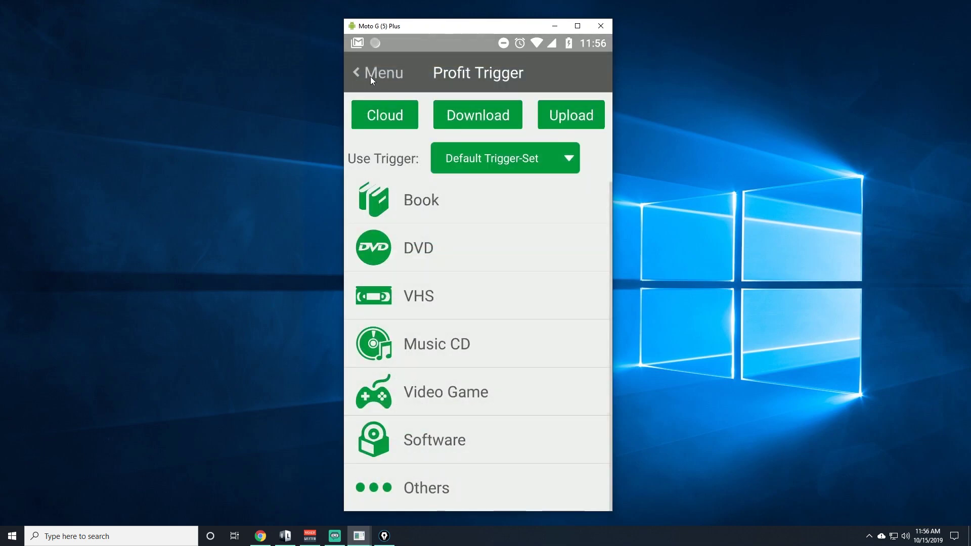
pyautogui.click(371, 77)
pyautogui.rightClick(587, 93)
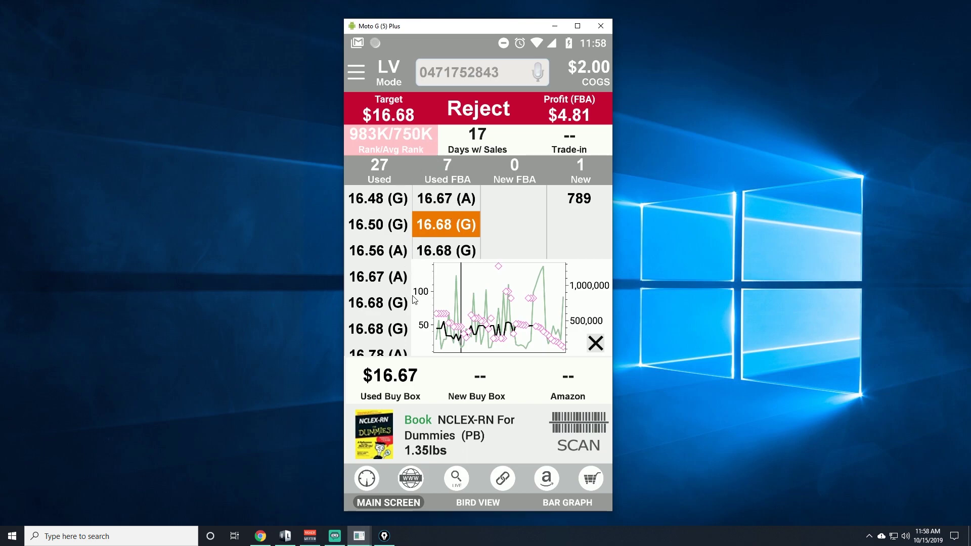
# Step: Review the NCLEX-RN For Dummies offers and select the 16.68 (G) Used FBA offer
pyautogui.scroll(-2, 415, 300)
pyautogui.scroll(2, 460, 223)
pyautogui.click(460, 223)
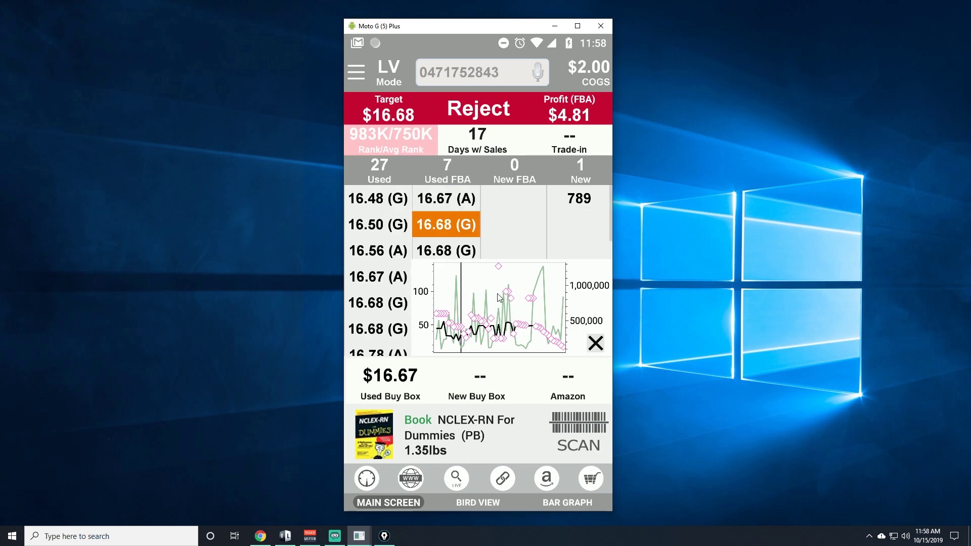